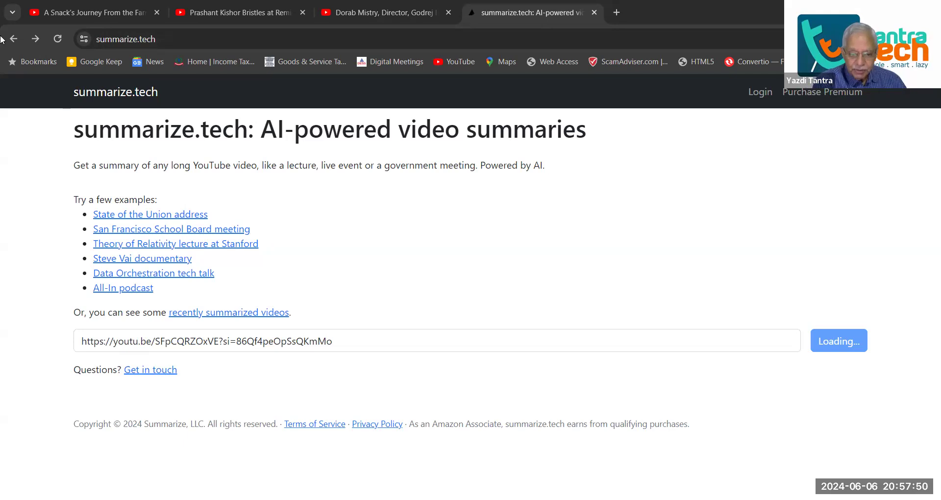
# Copy the YouTube share link of the TED farm-to-mouth snack talk, then go back to summarize.tech.
pyautogui.click(85, 16)
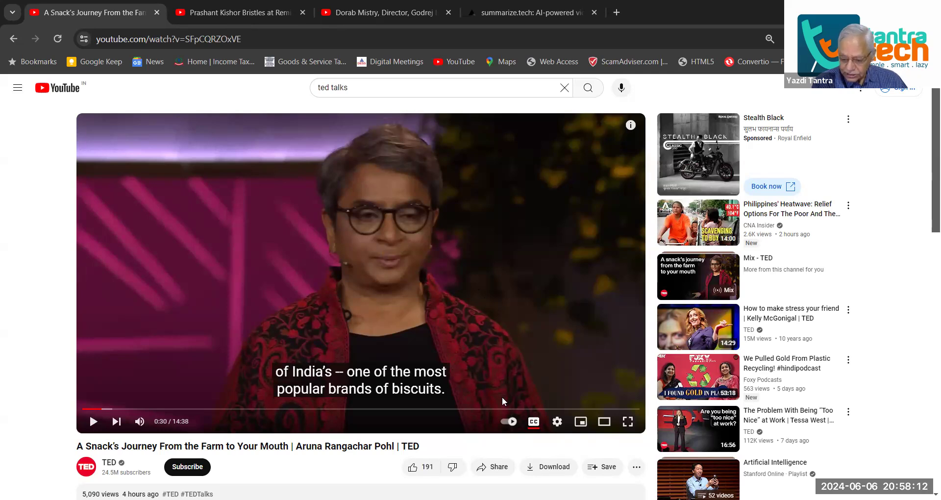
pyautogui.click(500, 471)
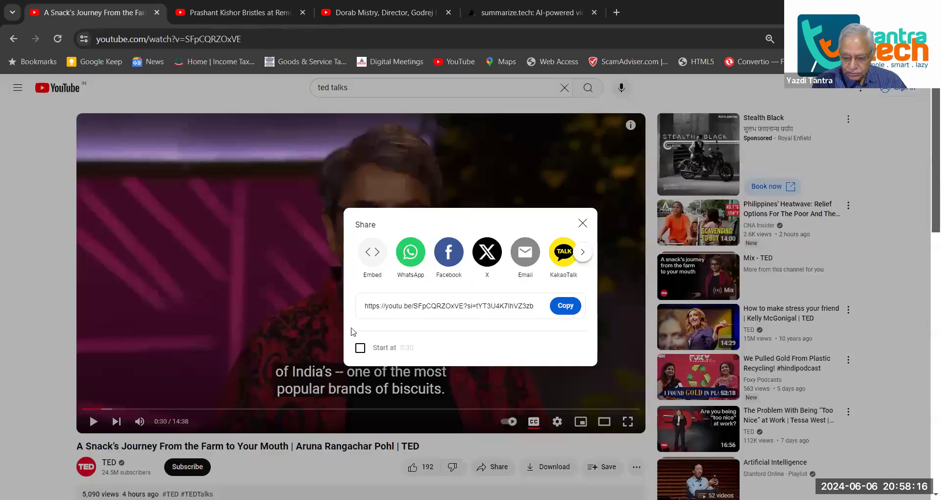
pyautogui.click(566, 306)
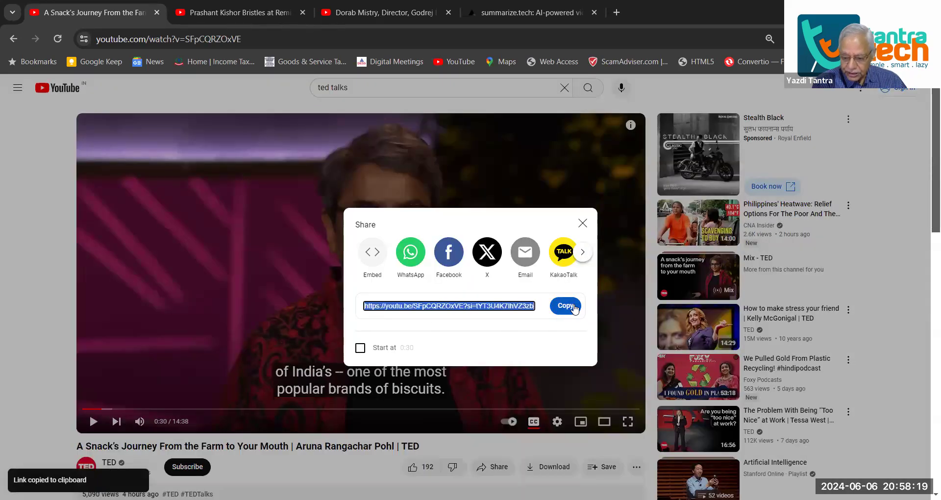
pyautogui.click(532, 13)
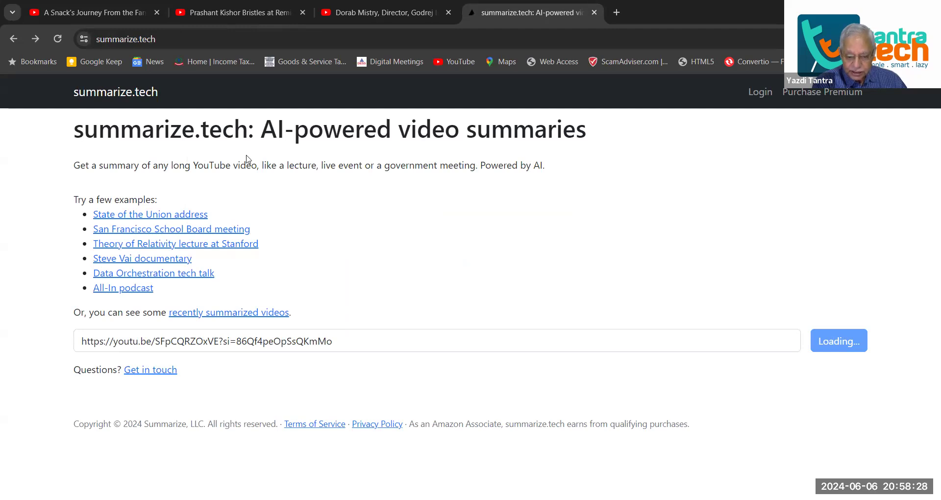
# Paste the TED talk's share link into a fresh summarize.tech link box and submit it.
pyautogui.moveTo(420, 341); pyautogui.dragTo(62, 322)
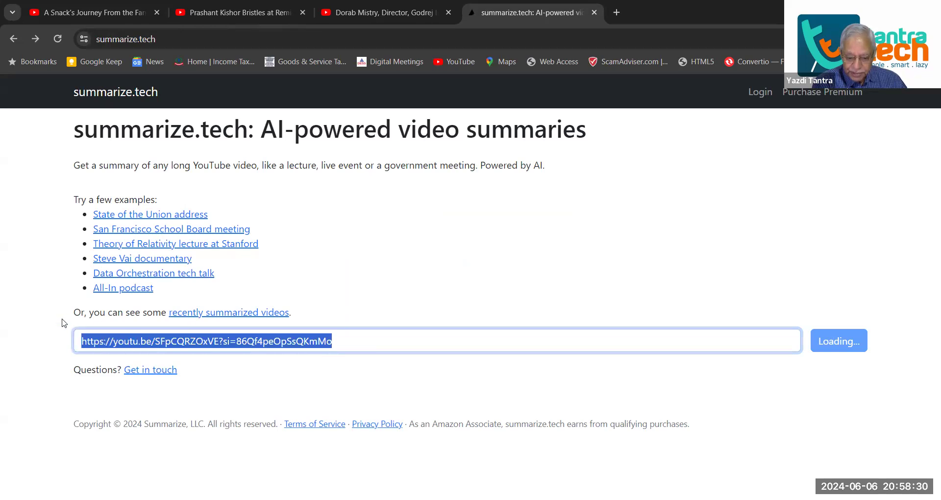
pyautogui.hotkey('ctrl', 'v')
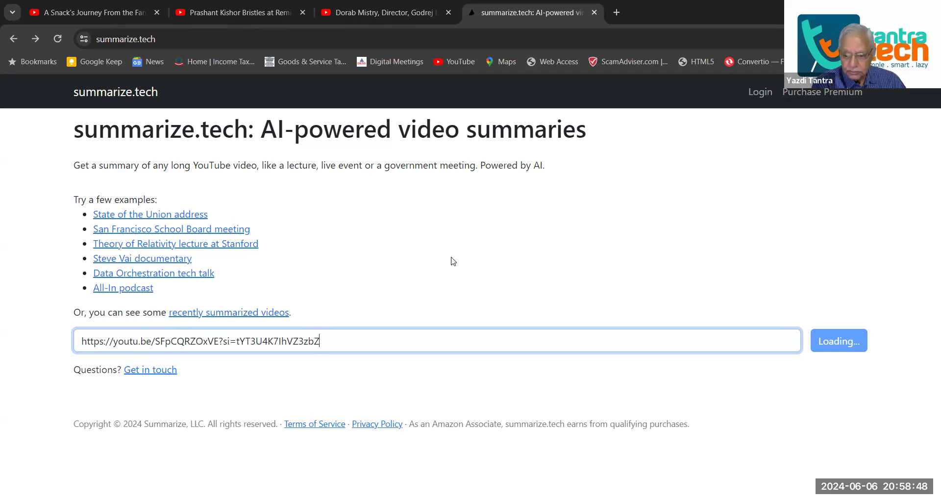
pyautogui.click(59, 40)
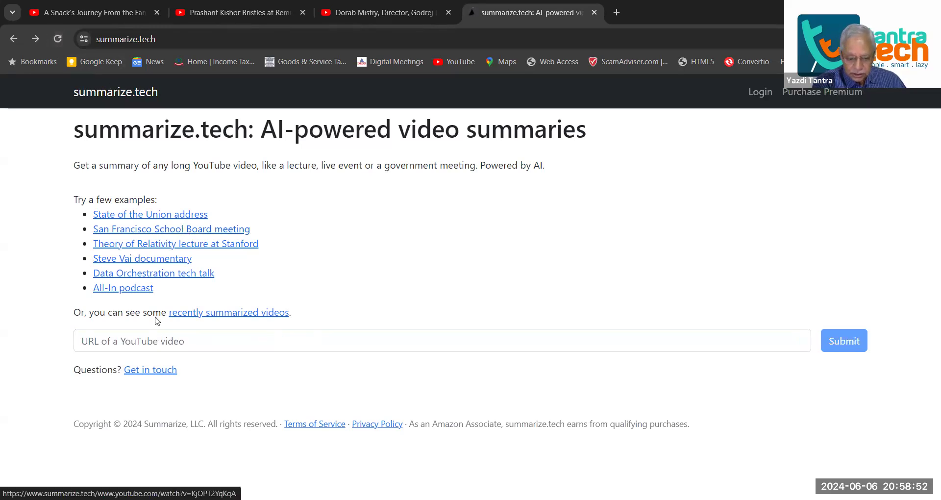
pyautogui.click(153, 343)
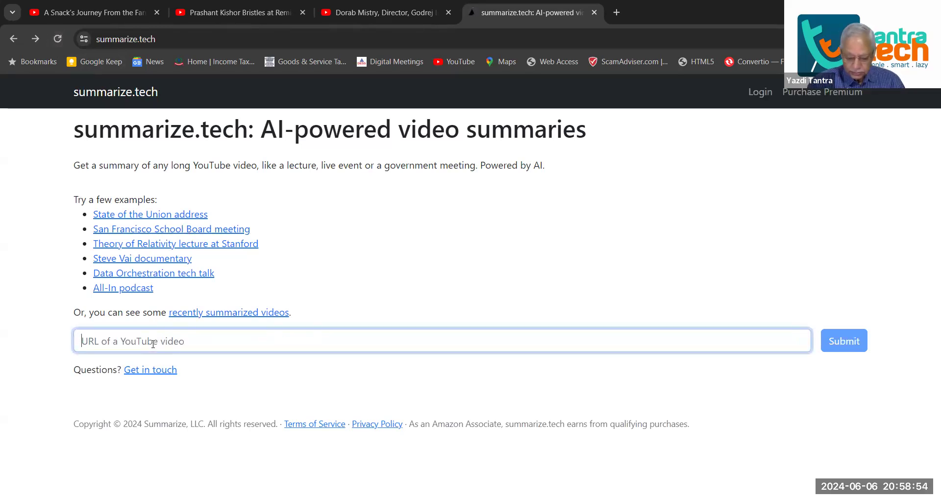
pyautogui.hotkey('ctrl', 'v')
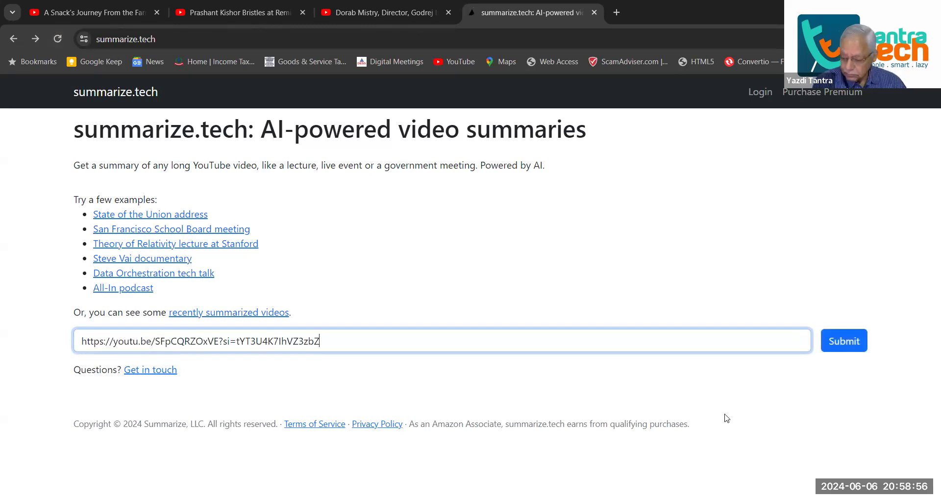
pyautogui.click(845, 345)
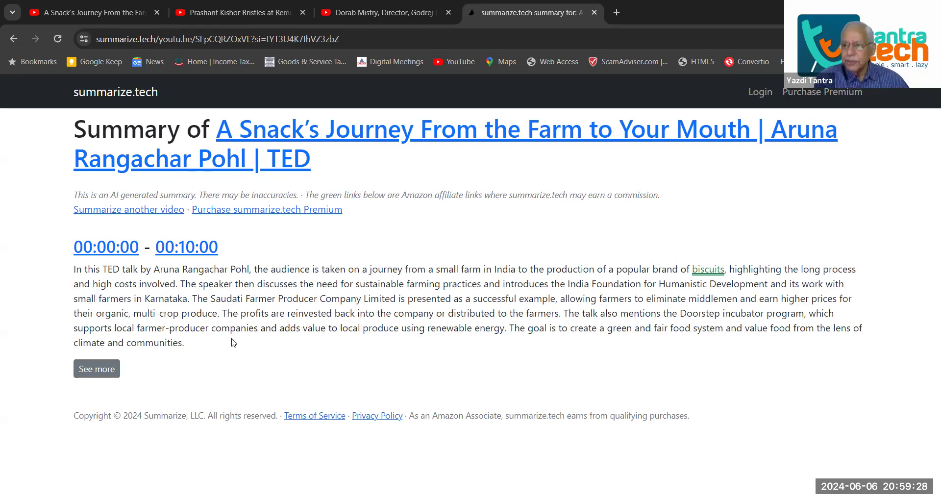
# Expand the TED summary and read its 00:00:00, 00:05:00 and 00:10:00 sections.
pyautogui.click(102, 374)
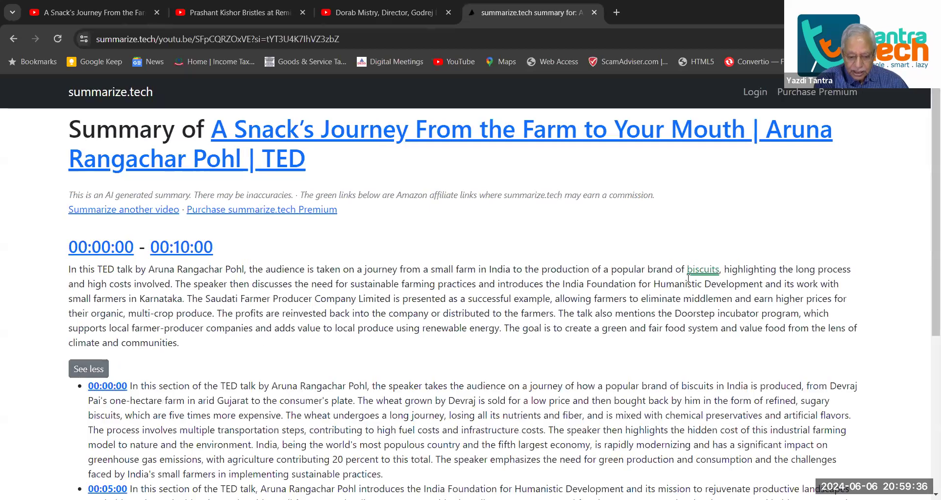
pyautogui.scroll(-2, 688, 279)
pyautogui.scroll(-2, 689, 279)
pyautogui.scroll(-1, 689, 279)
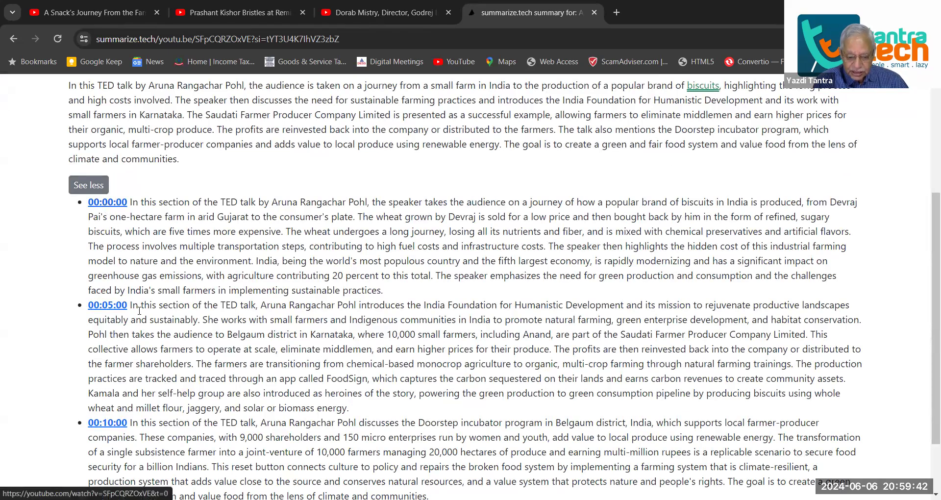
pyautogui.scroll(-1, 125, 414)
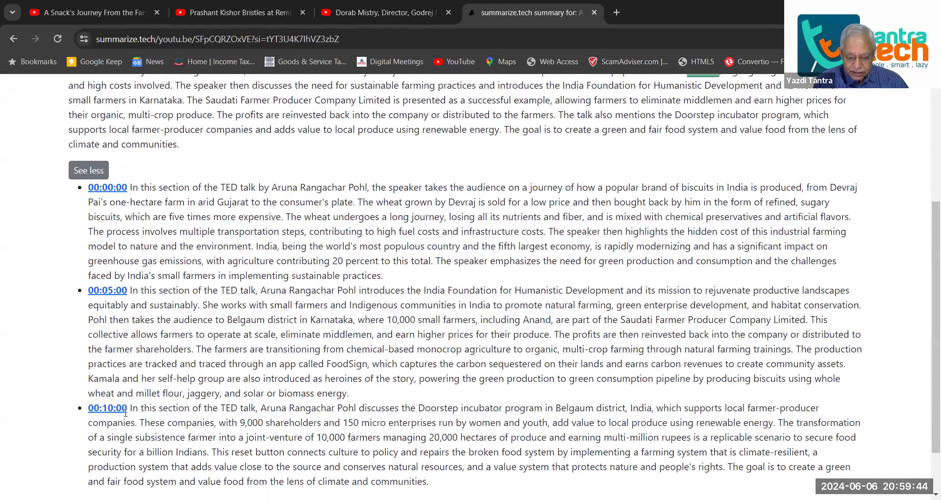
pyautogui.scroll(1, 125, 414)
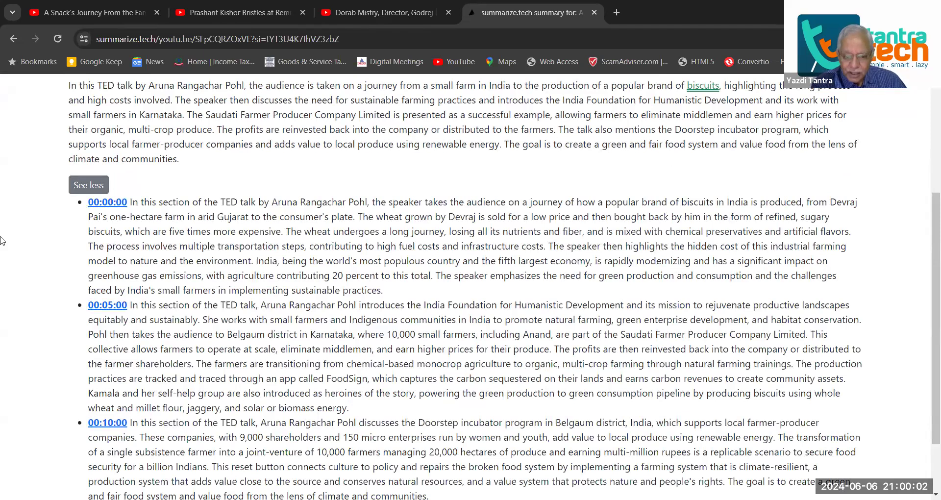
pyautogui.scroll(4, 449, 260)
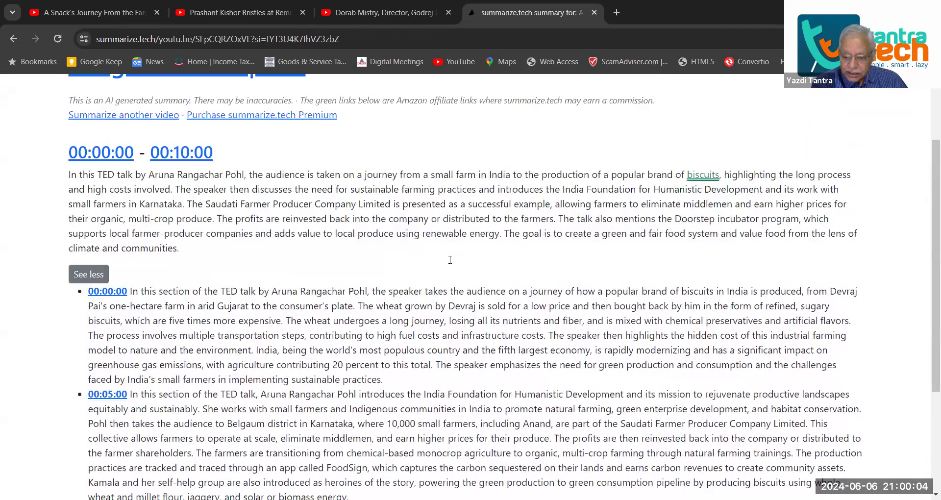
# Clear the old link on a reloaded summarize.tech home page, then switch to The Wire interview.
pyautogui.click(13, 39)
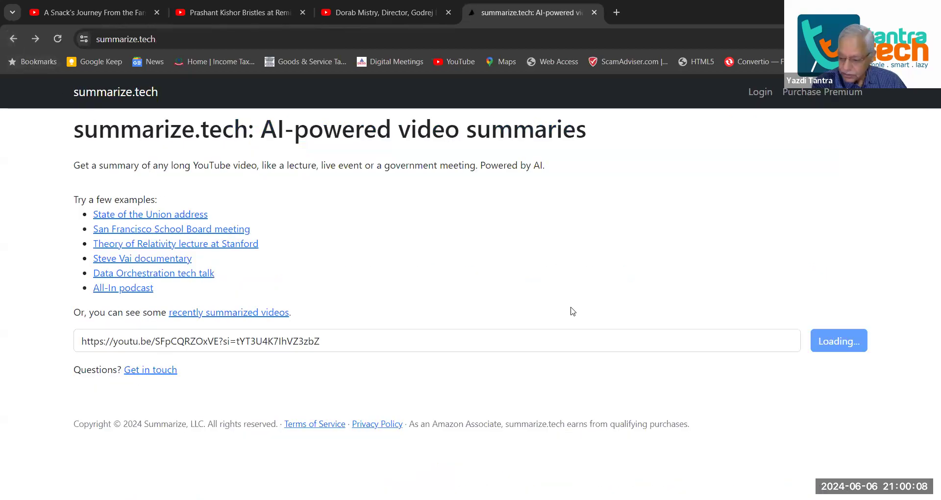
pyautogui.moveTo(355, 339); pyautogui.dragTo(2, 265)
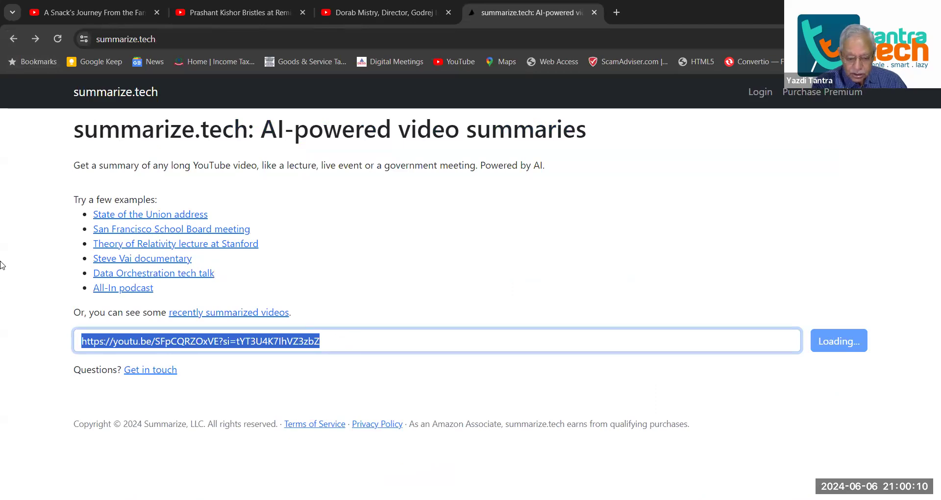
pyautogui.press('BackSpace')
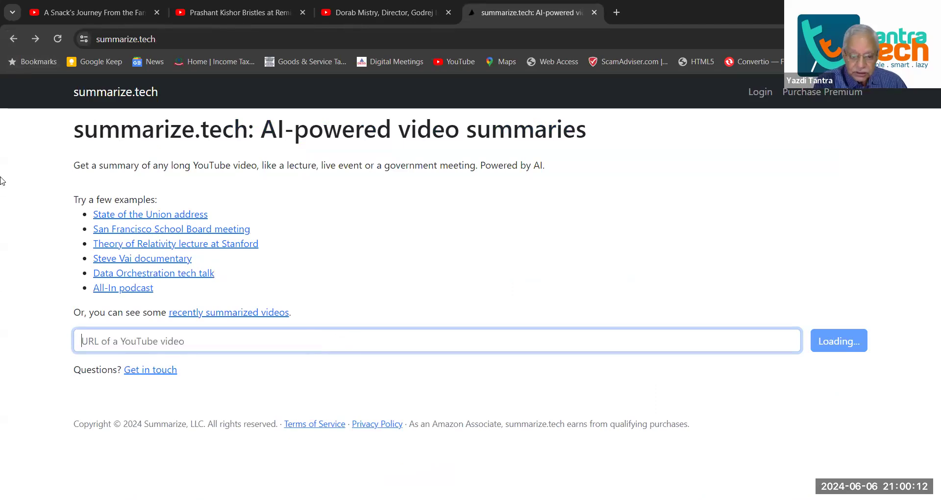
pyautogui.click(57, 40)
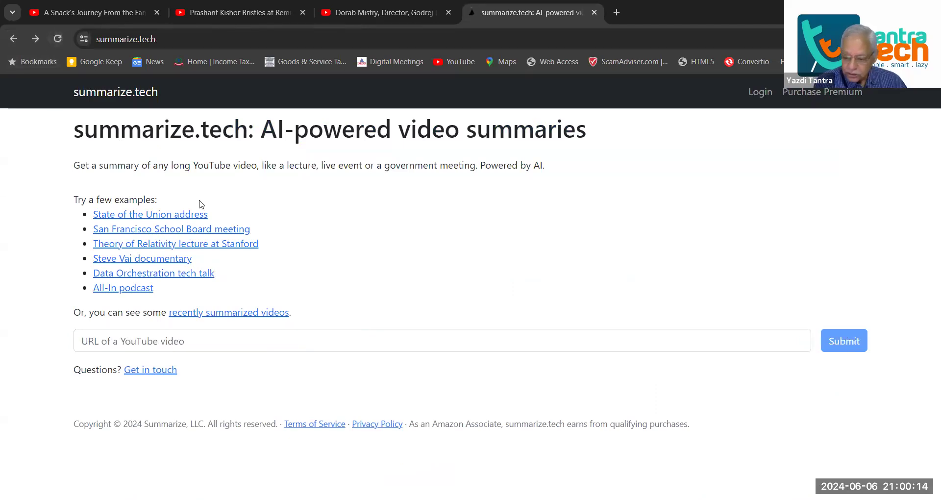
pyautogui.click(229, 15)
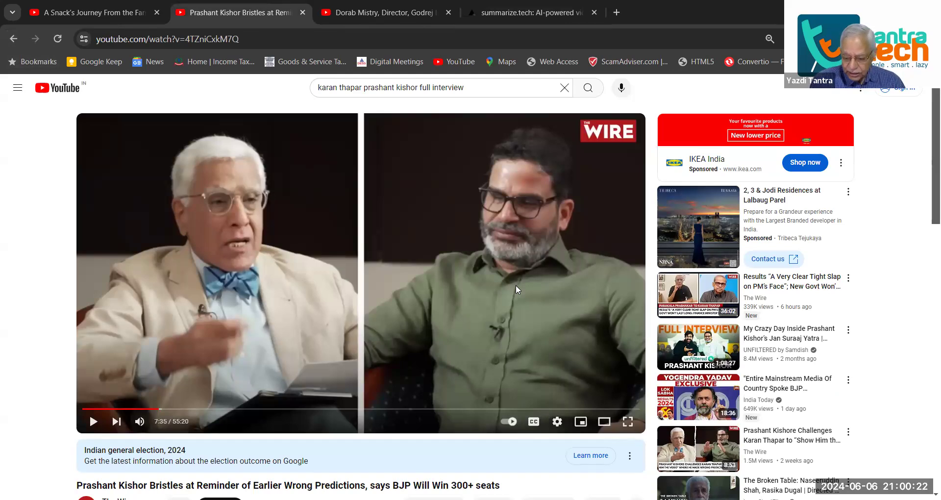
# Copy The Wire election-predictions interview's share link and return to summarize.tech.
pyautogui.scroll(-3, 509, 252)
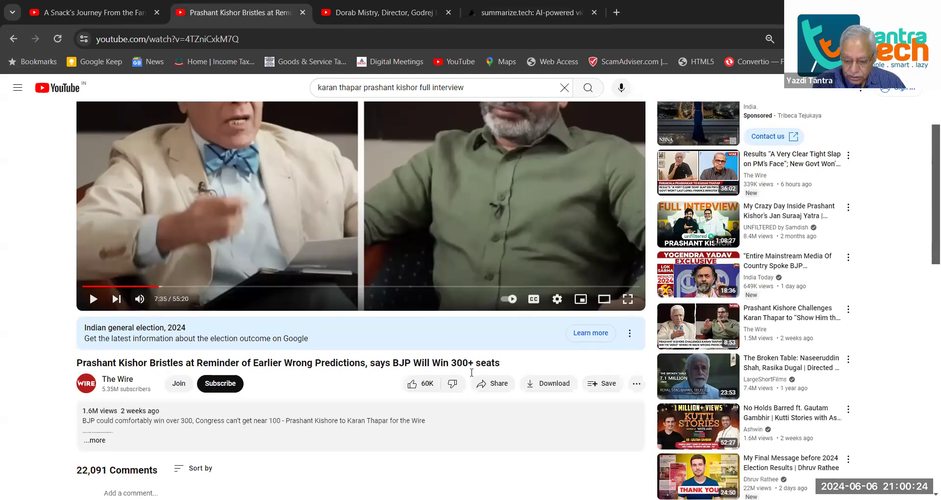
pyautogui.click(498, 384)
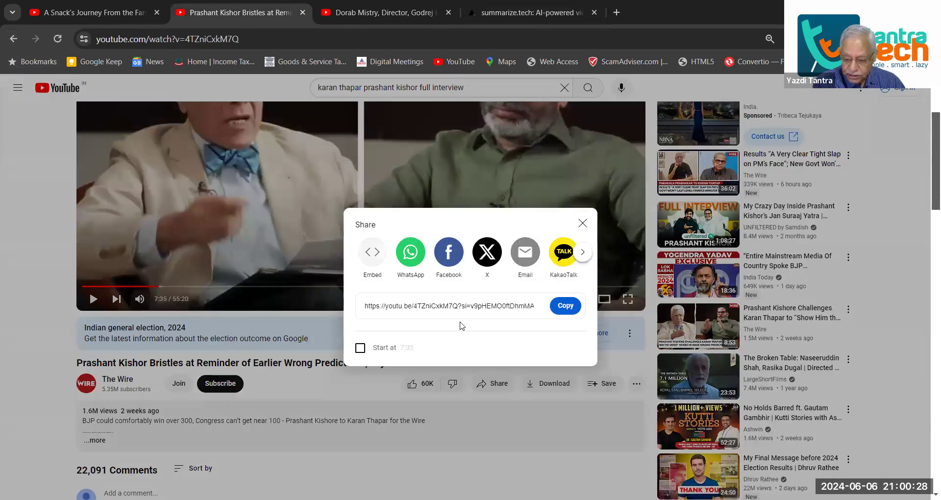
pyautogui.click(167, 301)
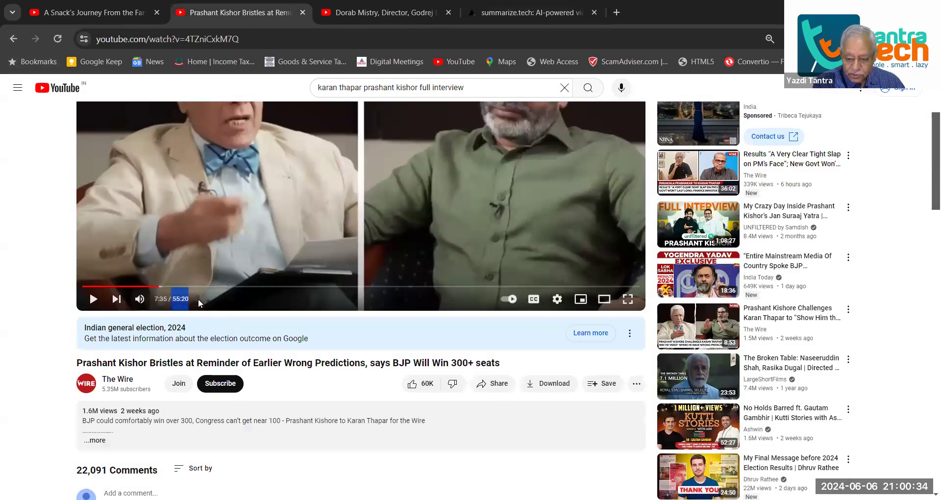
pyautogui.click(500, 390)
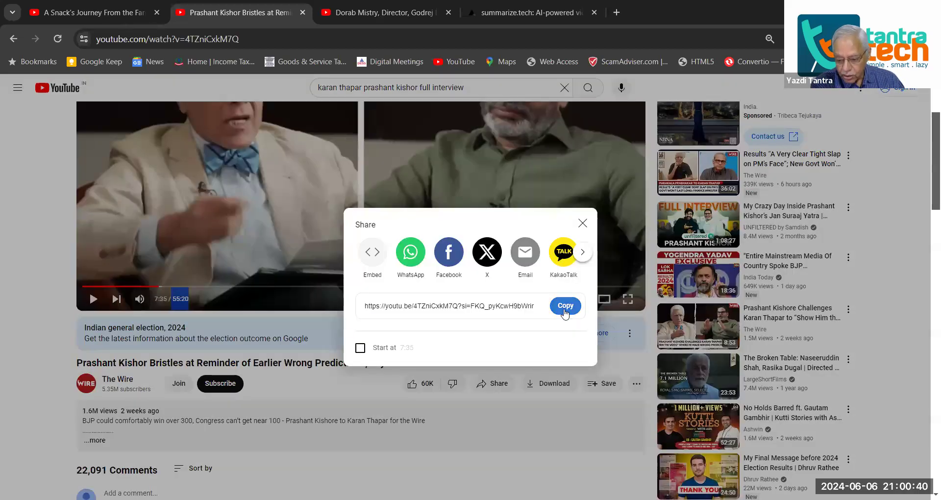
pyautogui.click(564, 305)
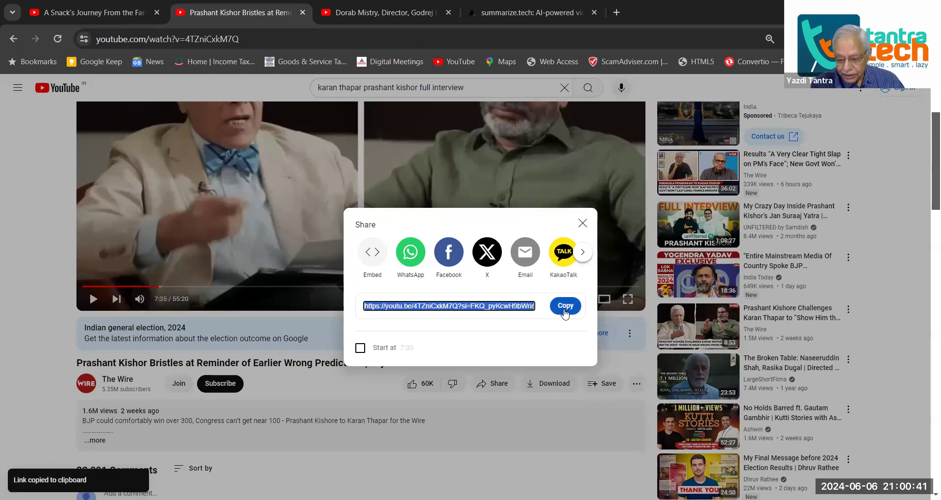
pyautogui.click(538, 16)
# Paste The Wire interview link and submit it for a Prashant Kishor summary.
pyautogui.click(208, 341)
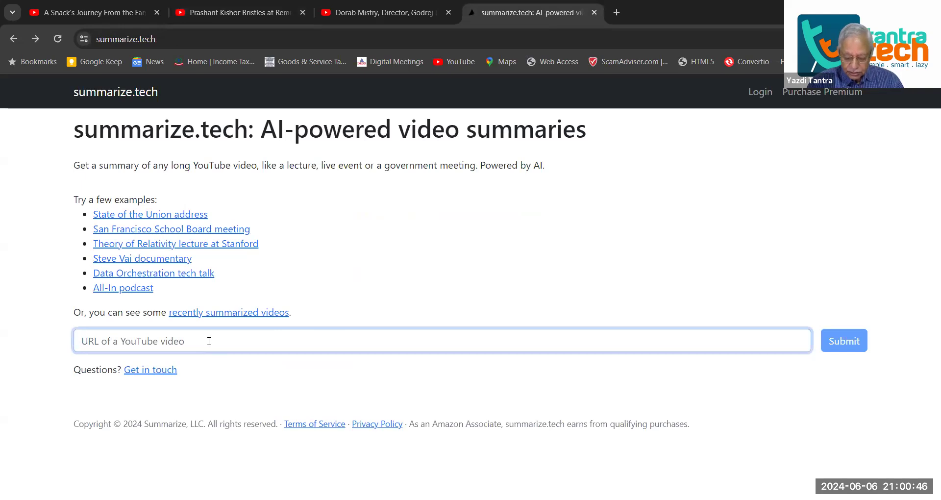
pyautogui.hotkey('ctrl', 'v')
pyautogui.click(844, 341)
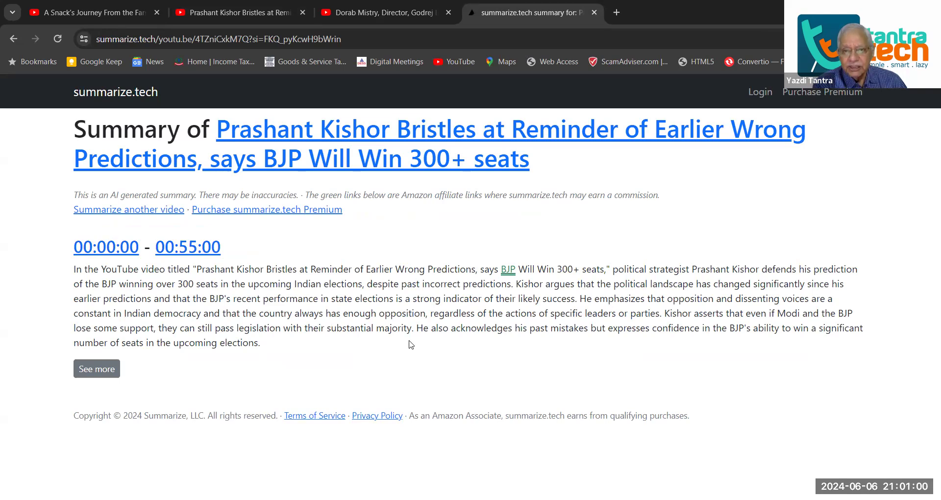
# Read the expanded 00:00:00–00:55:00 Kishor sections, then reload an empty summarize.tech home page.
pyautogui.click(108, 372)
pyautogui.scroll(-1, 394, 299)
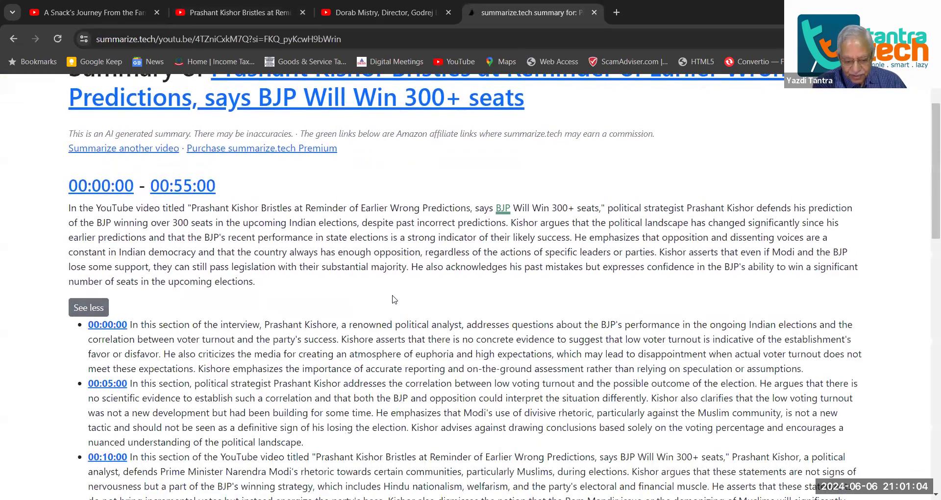
pyautogui.scroll(-2, 394, 299)
pyautogui.scroll(-3, 393, 294)
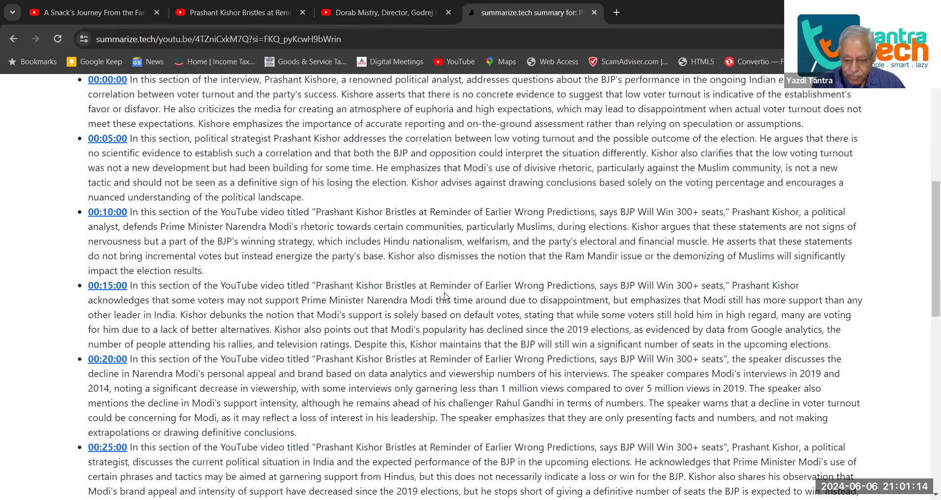
pyautogui.scroll(-3, 446, 292)
pyautogui.scroll(-6, 446, 292)
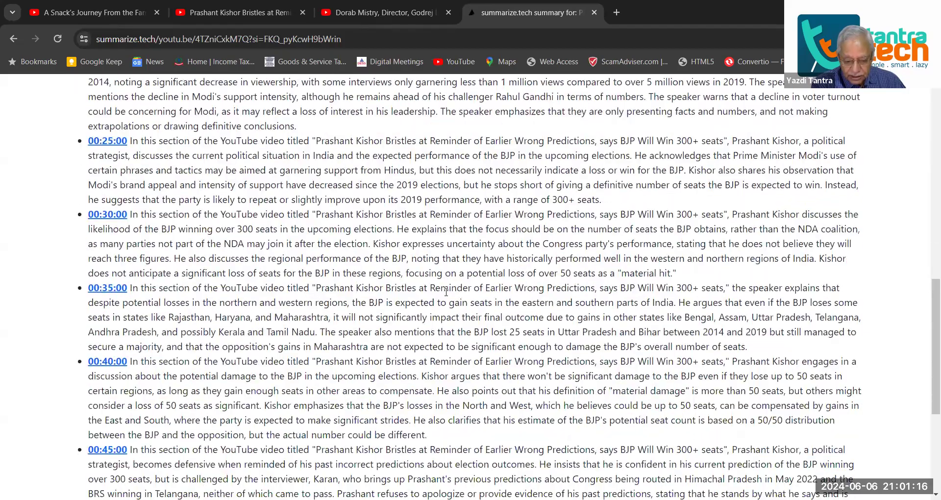
pyautogui.scroll(-2, 445, 292)
pyautogui.scroll(1, 446, 292)
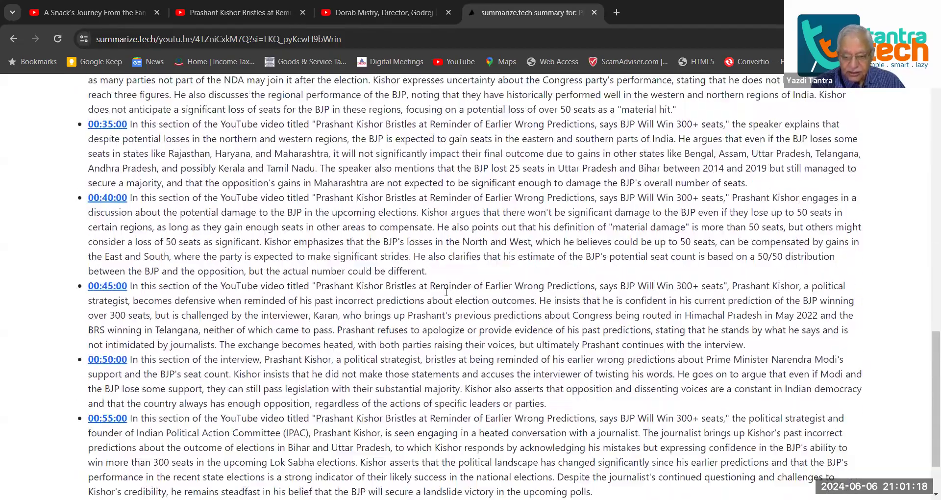
pyautogui.scroll(15, 445, 292)
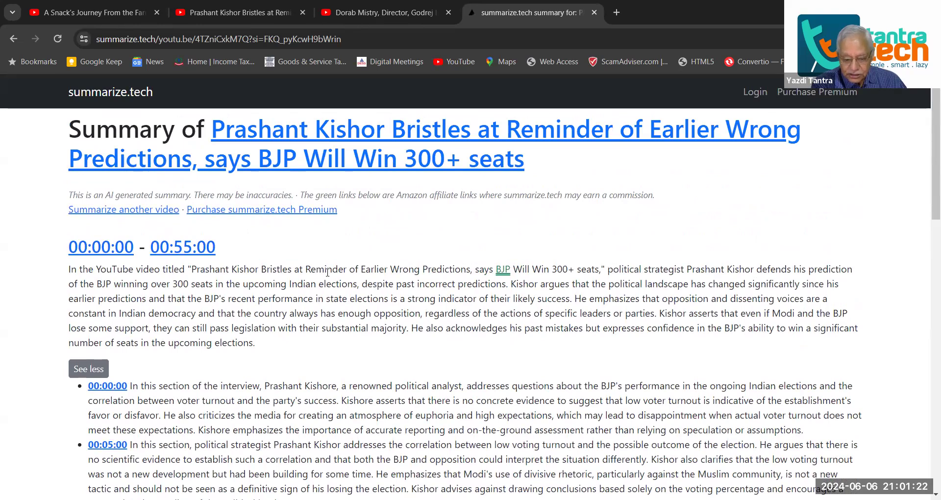
pyautogui.click(14, 38)
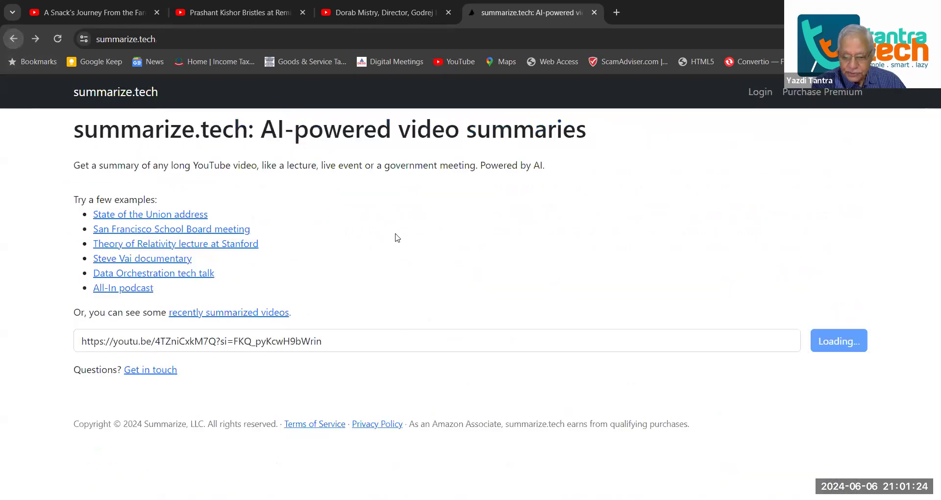
pyautogui.click(64, 44)
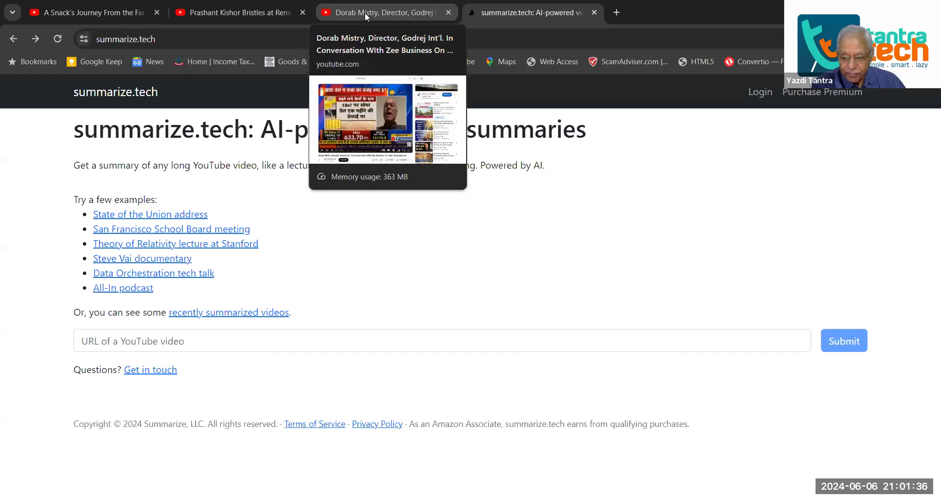
# Copy the Zee Business Dorab Mistry palm-oil interview's share link, then go back to summarize.tech.
pyautogui.click(365, 12)
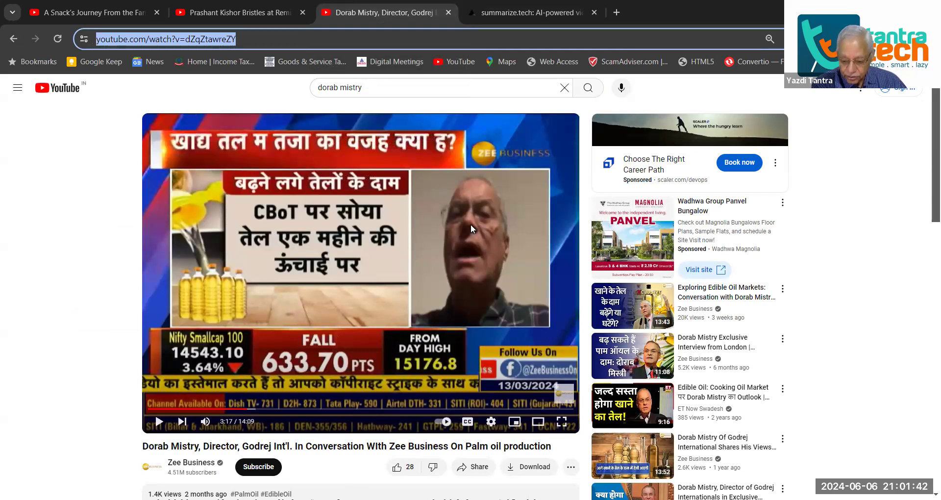
pyautogui.click(485, 471)
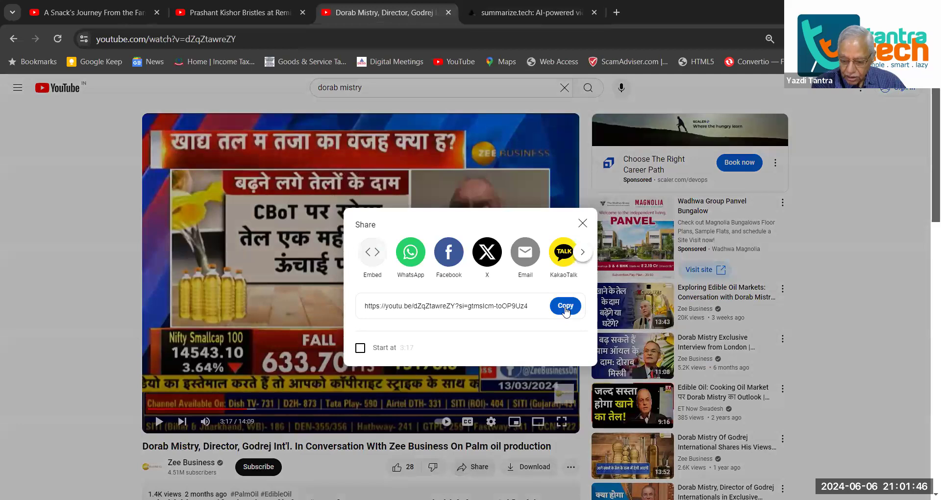
pyautogui.click(565, 306)
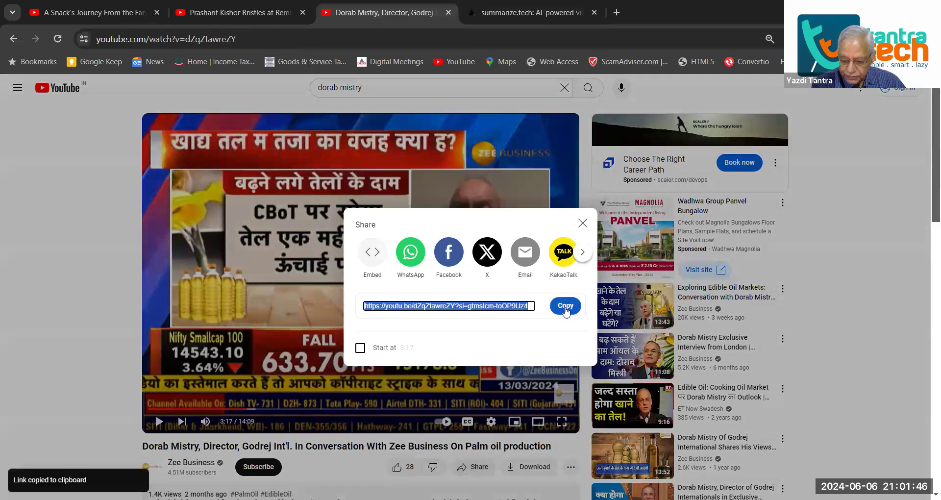
pyautogui.click(488, 13)
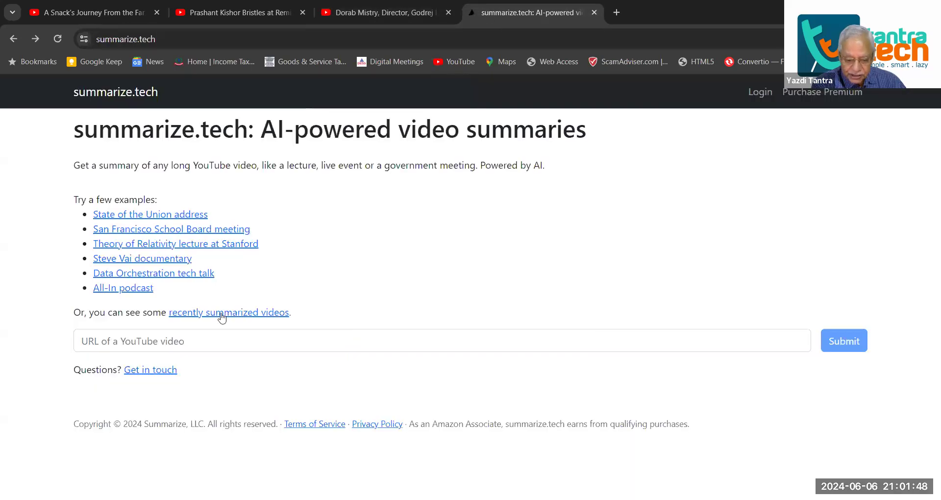
# Paste the palm-oil interview link into the link box and submit it for summarizing.
pyautogui.click(177, 341)
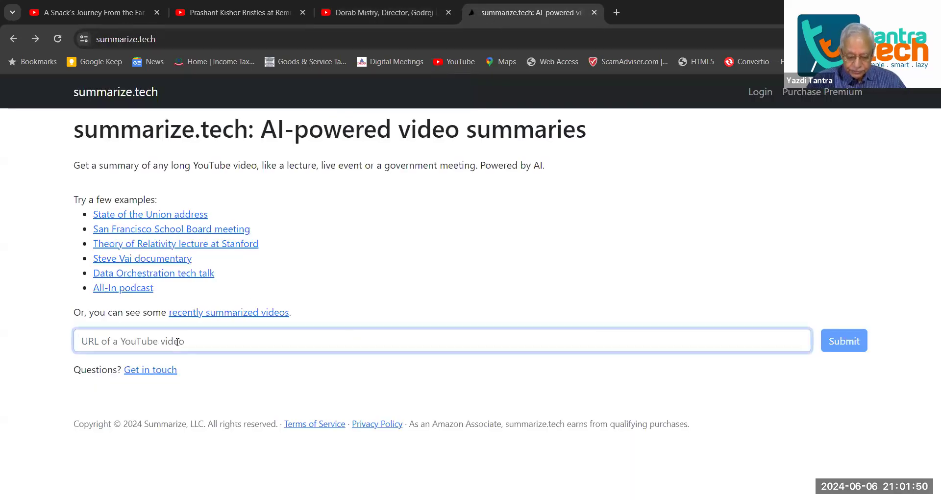
pyautogui.hotkey('ctrl', 'v')
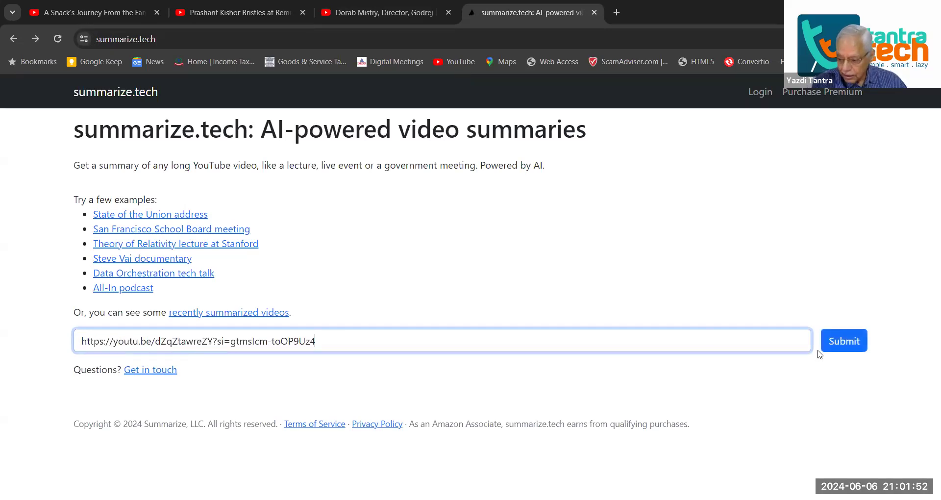
pyautogui.click(848, 341)
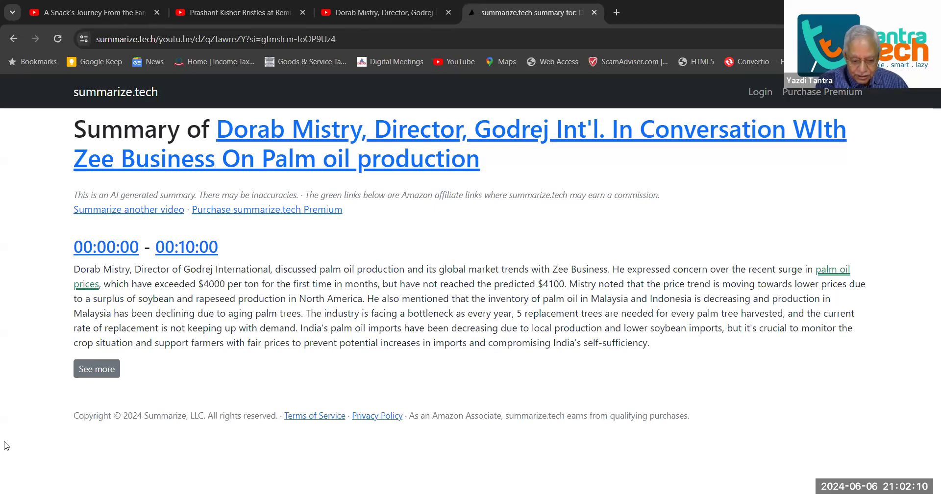
# Read the expanded 00:00:00–00:10:00 palm-oil sections, then return to an empty home-page form.
pyautogui.click(109, 375)
pyautogui.scroll(-3, 279, 365)
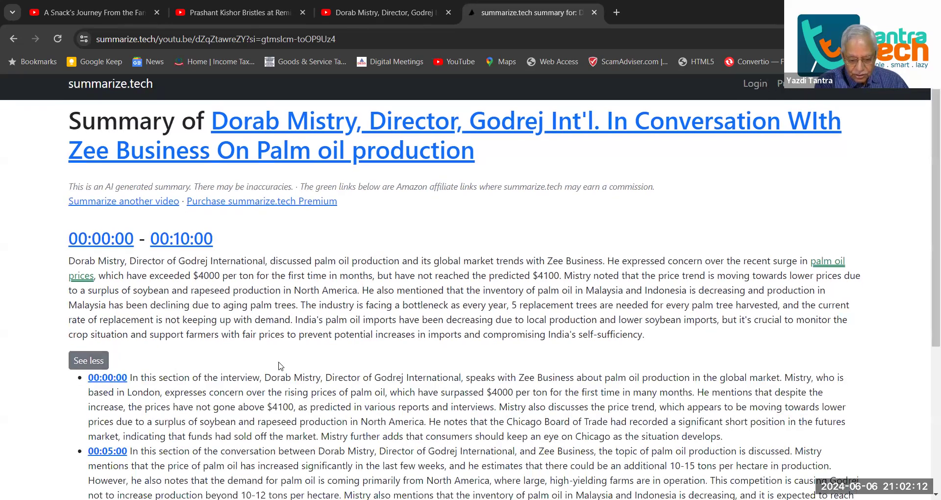
pyautogui.scroll(-4, 280, 363)
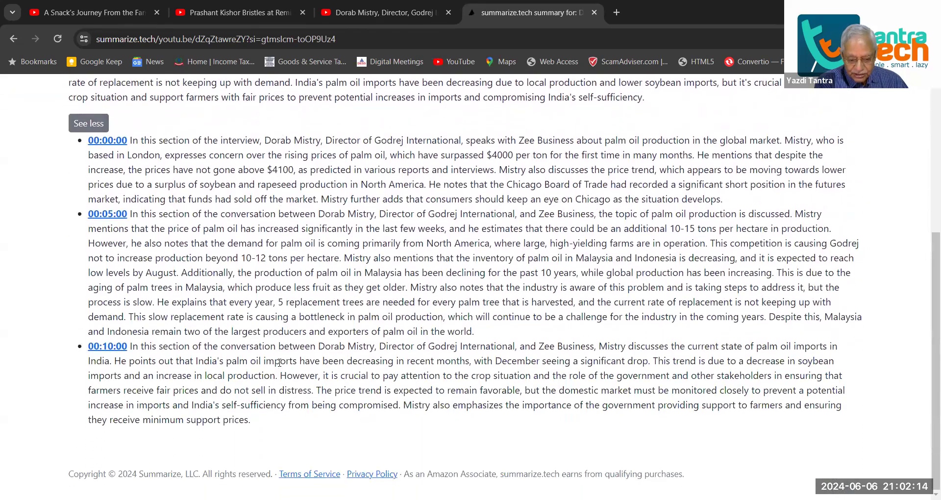
pyautogui.scroll(5, 279, 362)
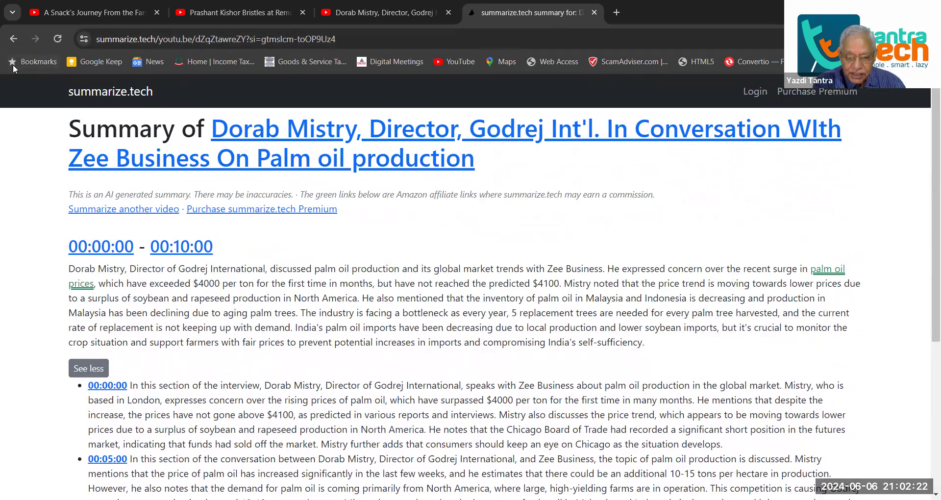
pyautogui.click(13, 38)
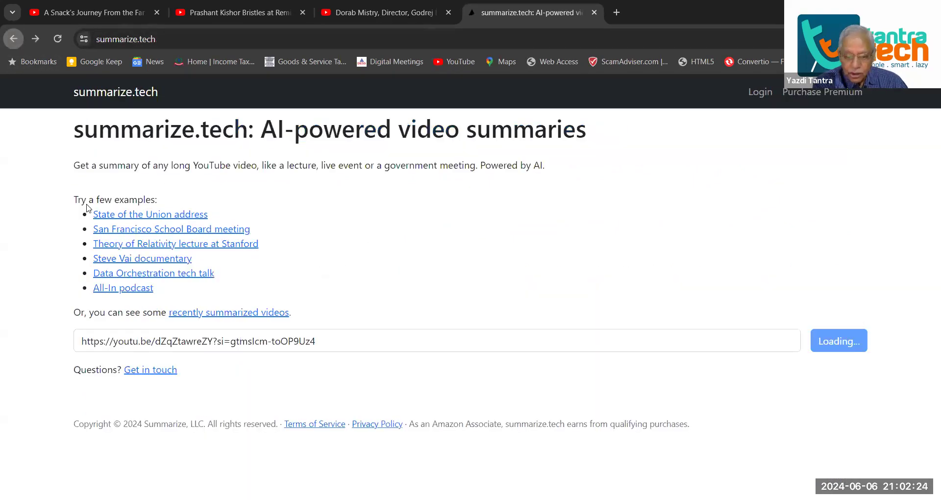
pyautogui.click(57, 39)
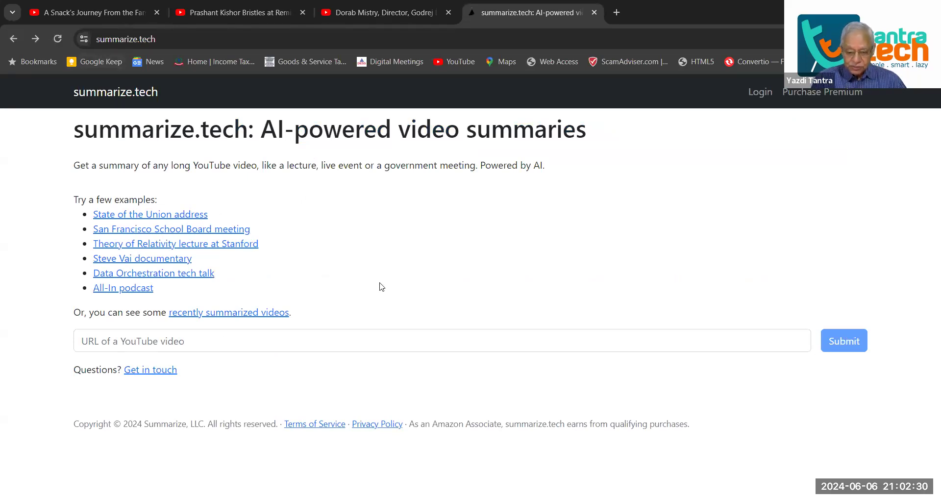
# Submit the form with no YouTube link to see it rejected, then view the $10/mo Premium page.
pyautogui.click(84, 342)
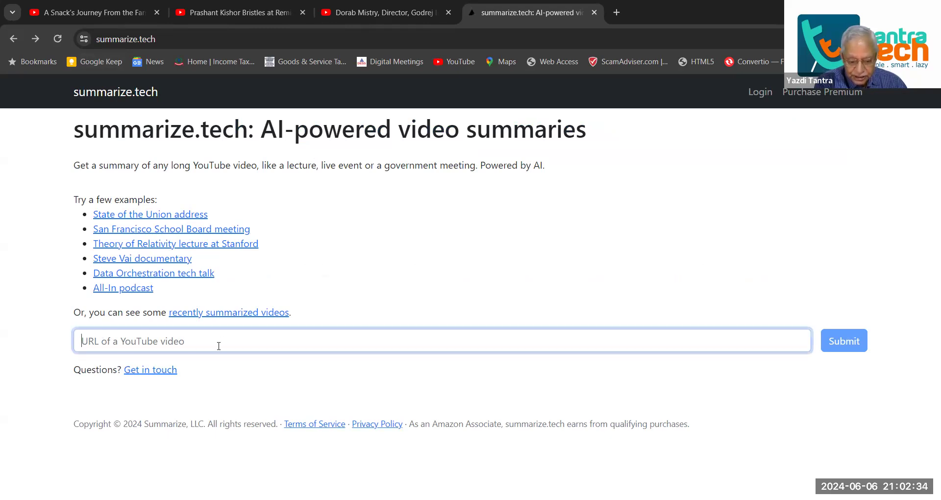
pyautogui.click(834, 336)
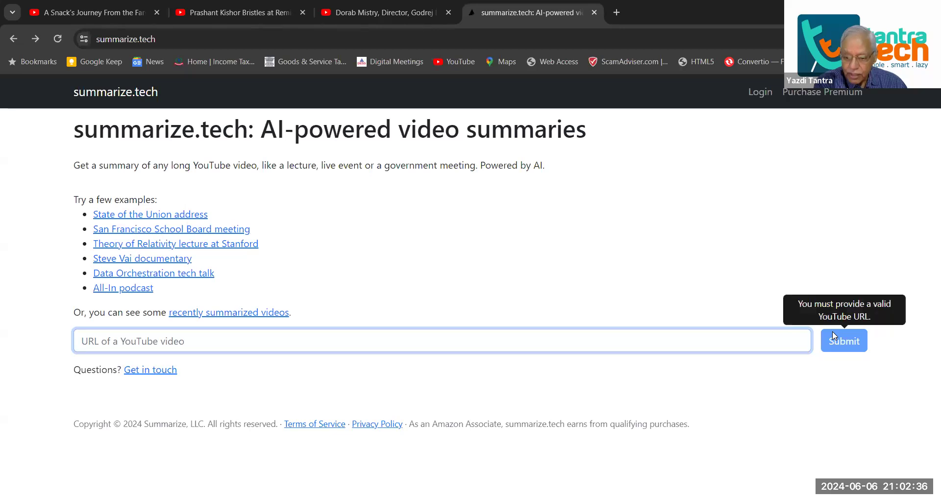
pyautogui.click(835, 94)
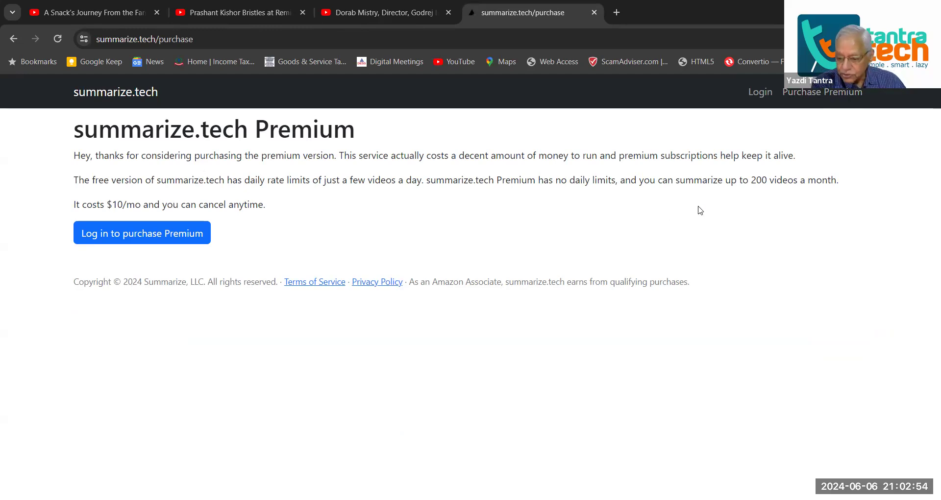
# Highlight '200 videos a month' in the Premium limits, then go back to the home page.
pyautogui.moveTo(748, 179); pyautogui.dragTo(837, 179)
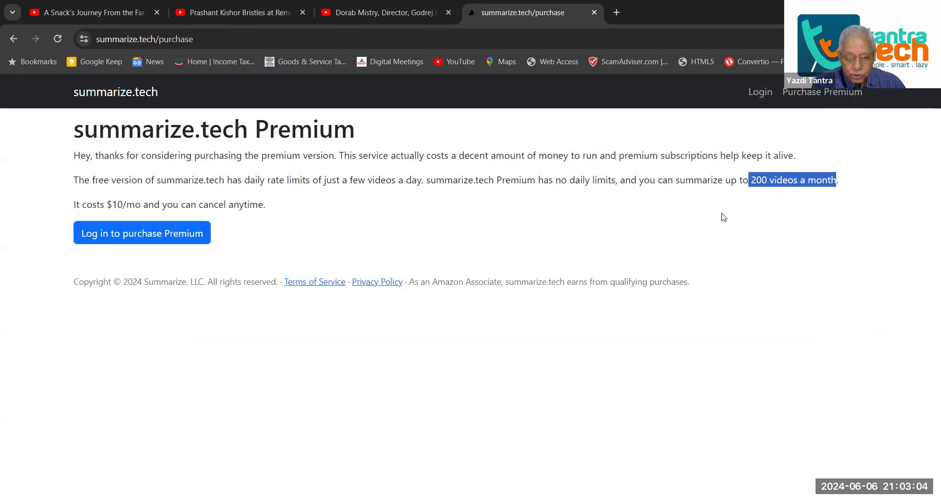
pyautogui.click(14, 38)
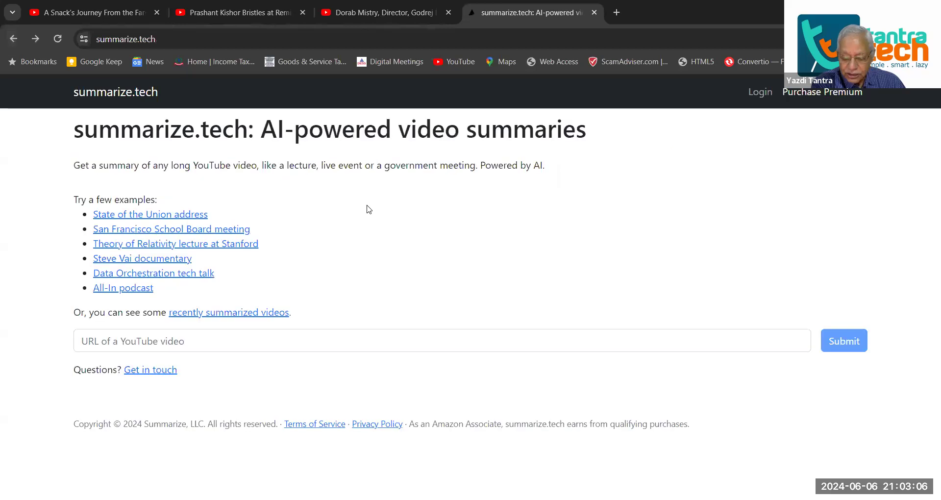